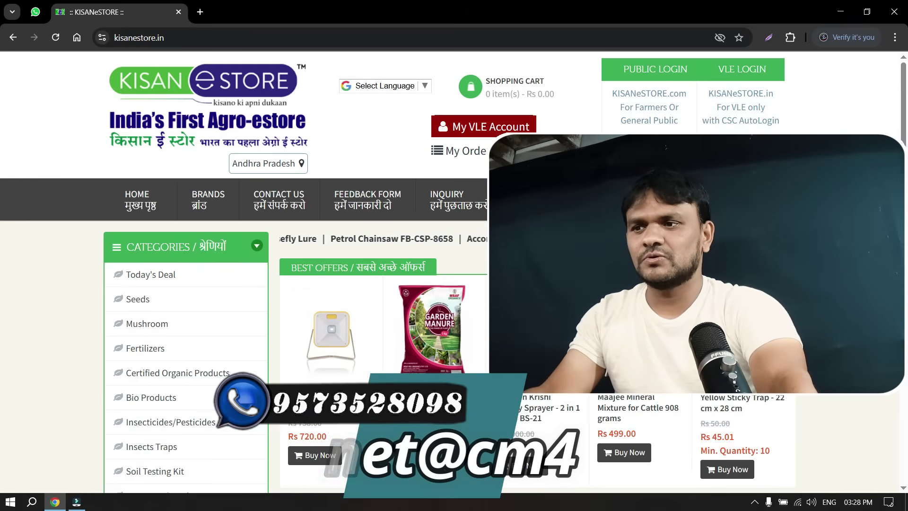
# Step: Look over the store's home page offers and product categories, and open the Today's Deal category
pyautogui.scroll(-5, 332, 275)
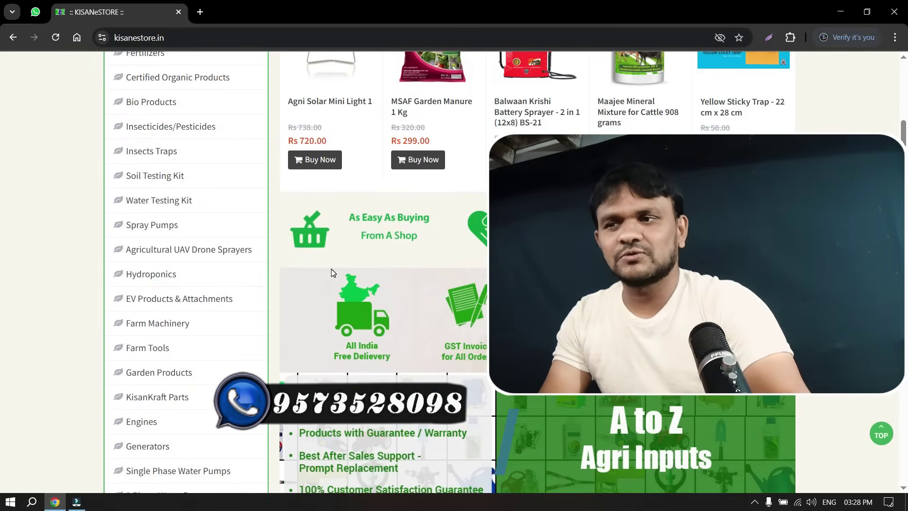
pyautogui.scroll(3, 334, 276)
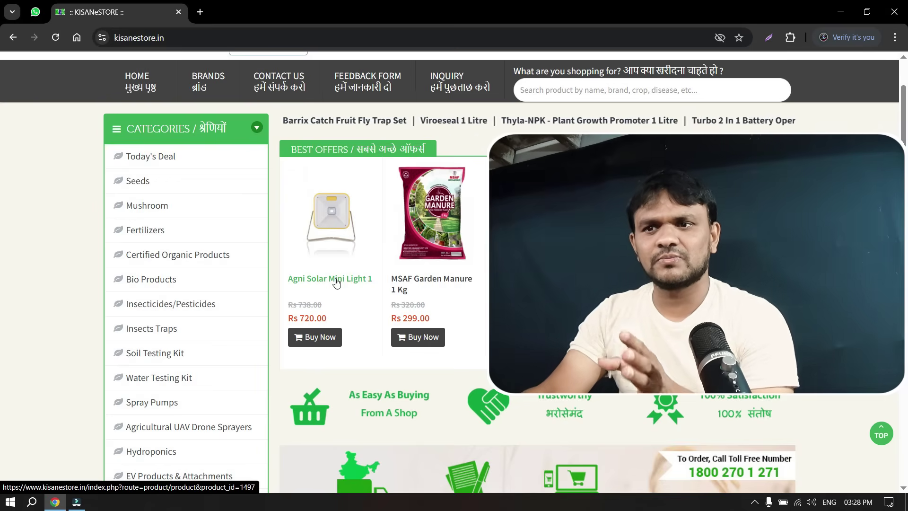
pyautogui.moveTo(152, 333)
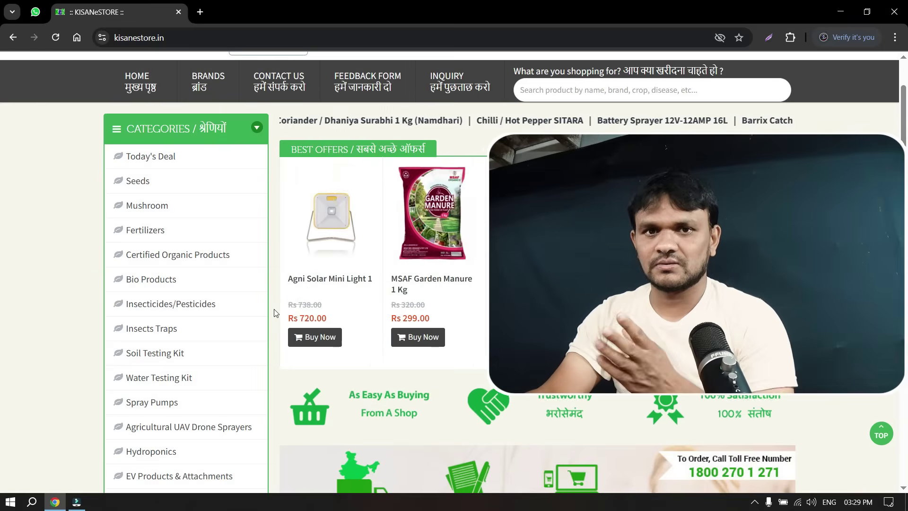
pyautogui.moveTo(335, 238)
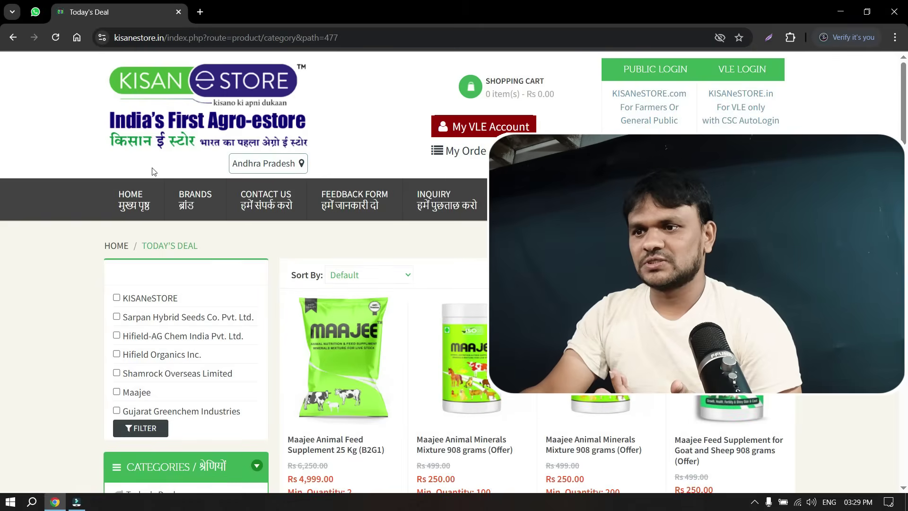
# Step: Look through the Today's Deal products, checking their offer prices and minimum quantities
pyautogui.scroll(-3, 454, 283)
pyautogui.scroll(-5, 454, 284)
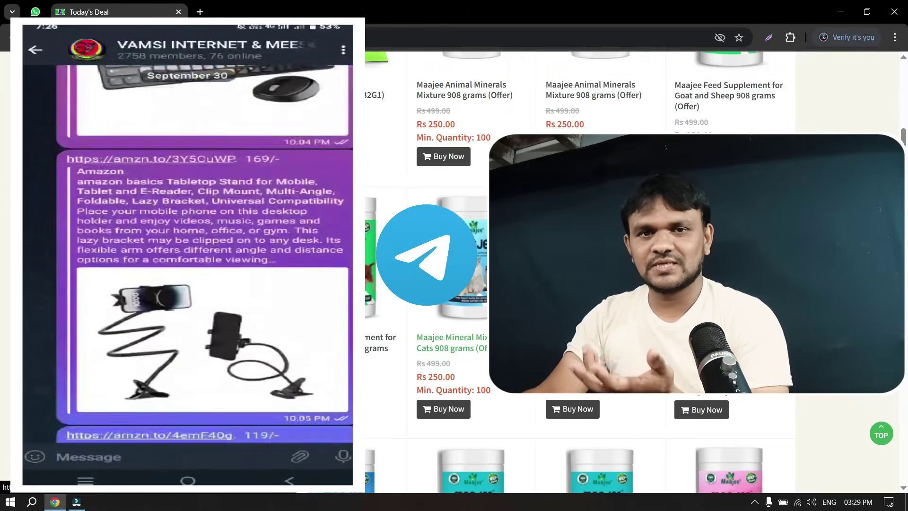
pyautogui.scroll(2, 601, 284)
pyautogui.scroll(3, 601, 284)
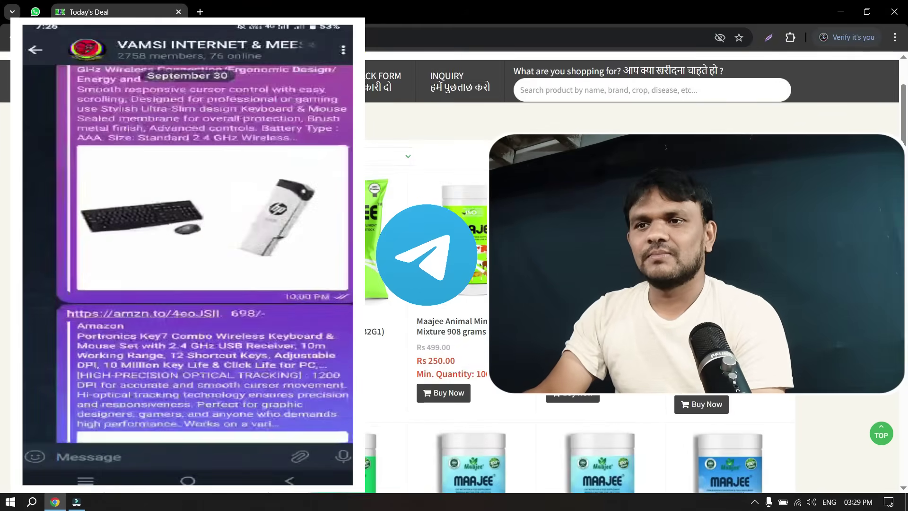
pyautogui.scroll(1, 427, 310)
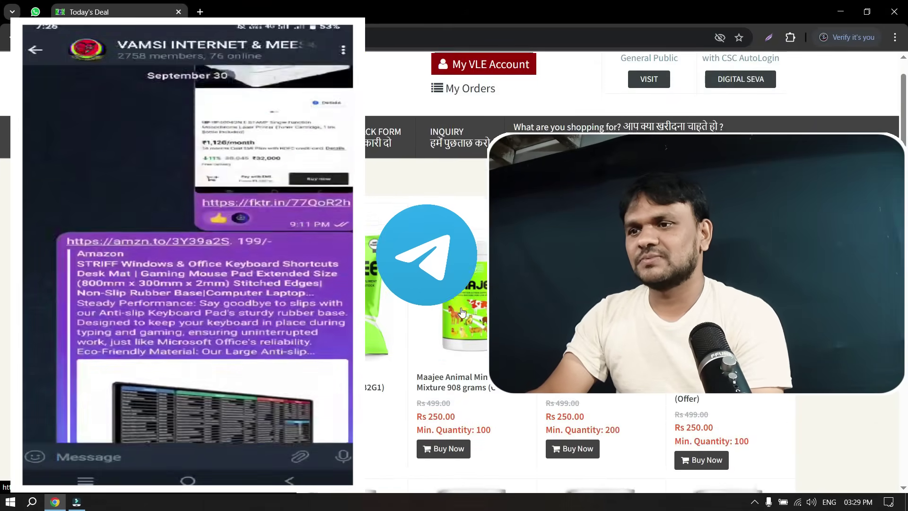
pyautogui.scroll(-8, 427, 309)
pyautogui.scroll(-1, 427, 310)
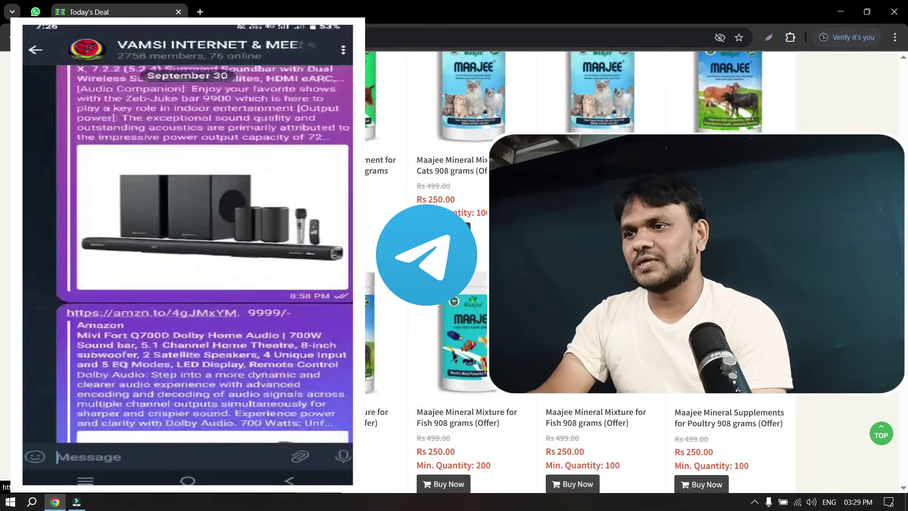
pyautogui.scroll(9, 155, 243)
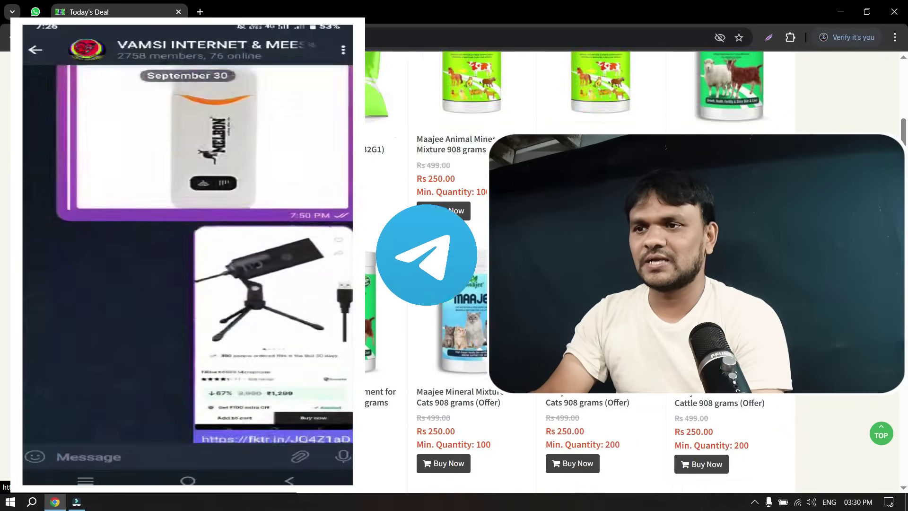
# Step: Examine the home page's product subcategories from Seeds, Mushroom and Fertilizers through Bio Products, Agricultural UAV Drone Sprayers and Hydroponics
pyautogui.moveTo(155, 243)
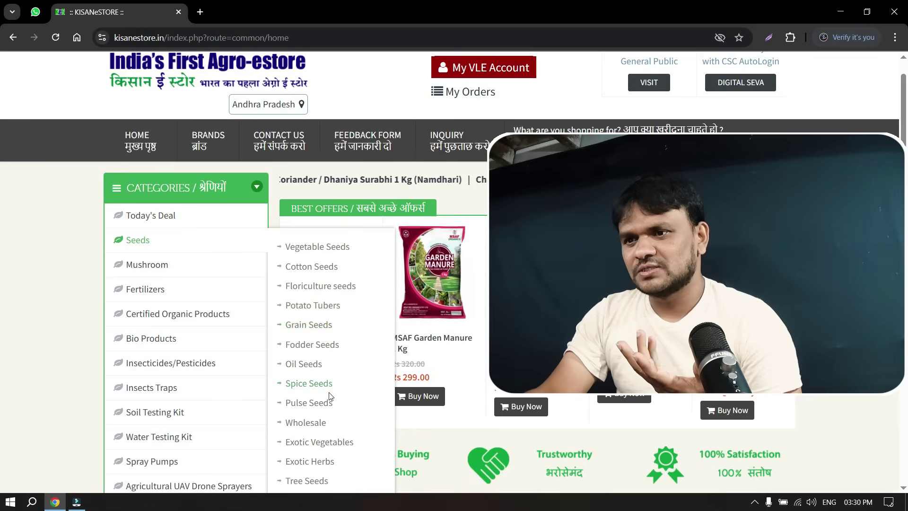
pyautogui.scroll(-4, 327, 395)
pyautogui.scroll(3, 322, 389)
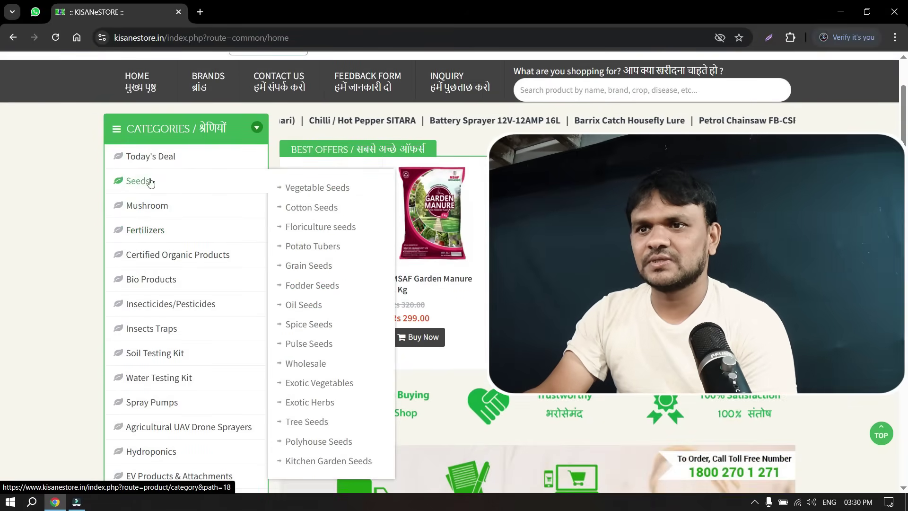
pyautogui.moveTo(148, 215)
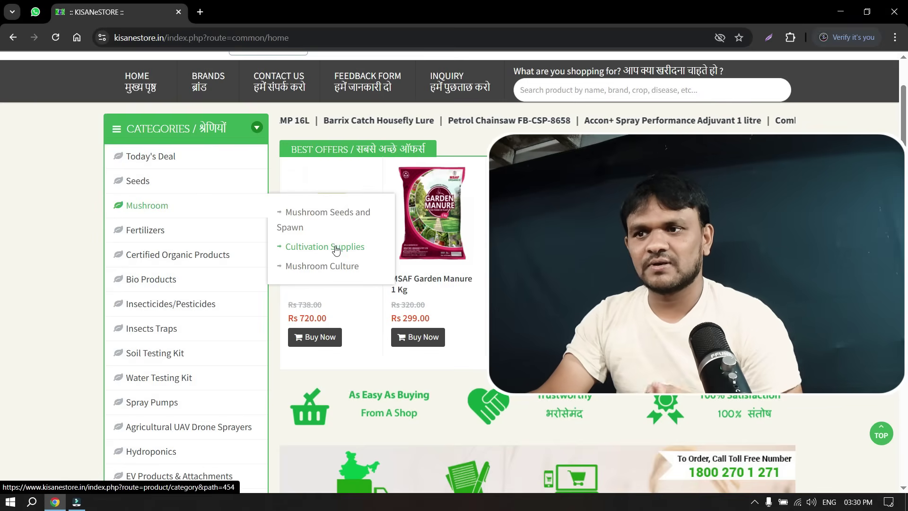
pyautogui.moveTo(181, 235)
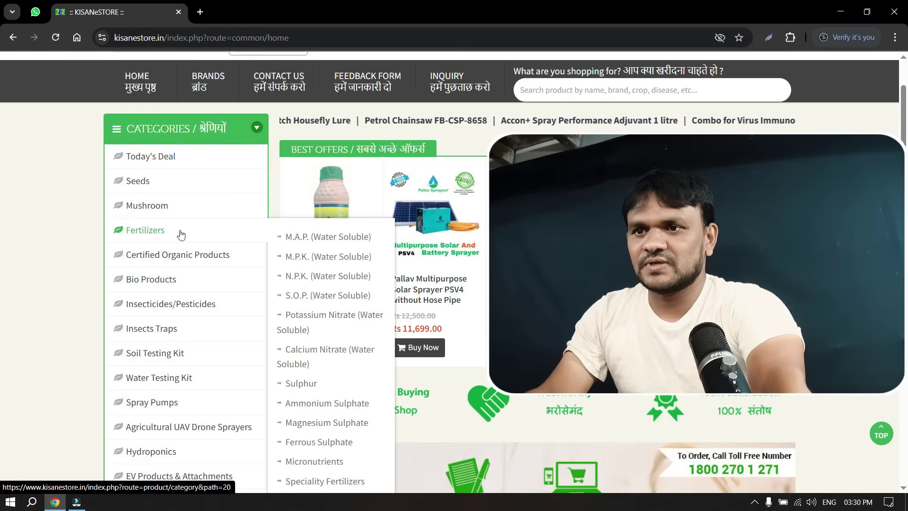
pyautogui.moveTo(180, 281)
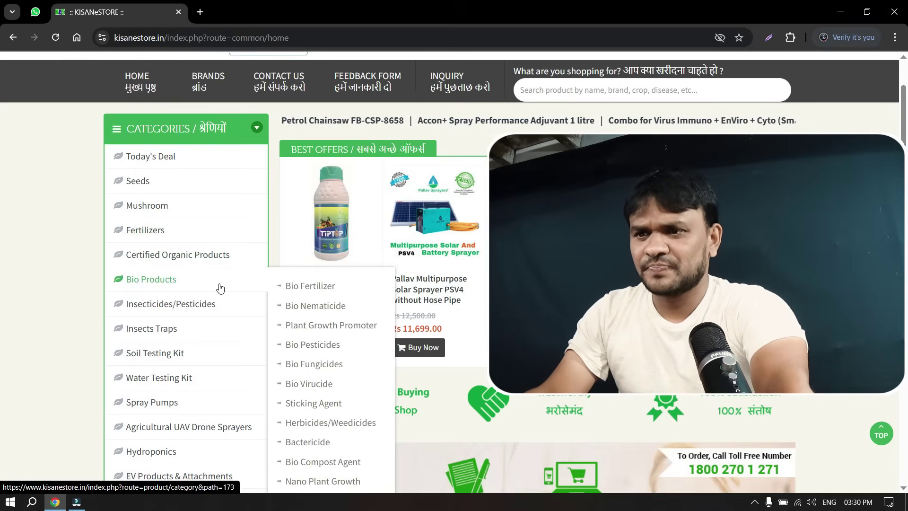
pyautogui.scroll(-1, 335, 378)
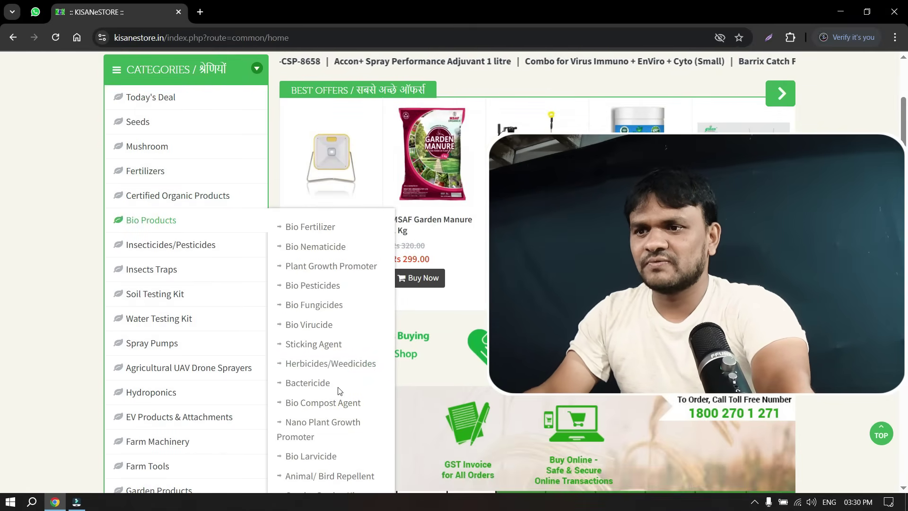
pyautogui.scroll(-1, 219, 324)
pyautogui.moveTo(211, 313)
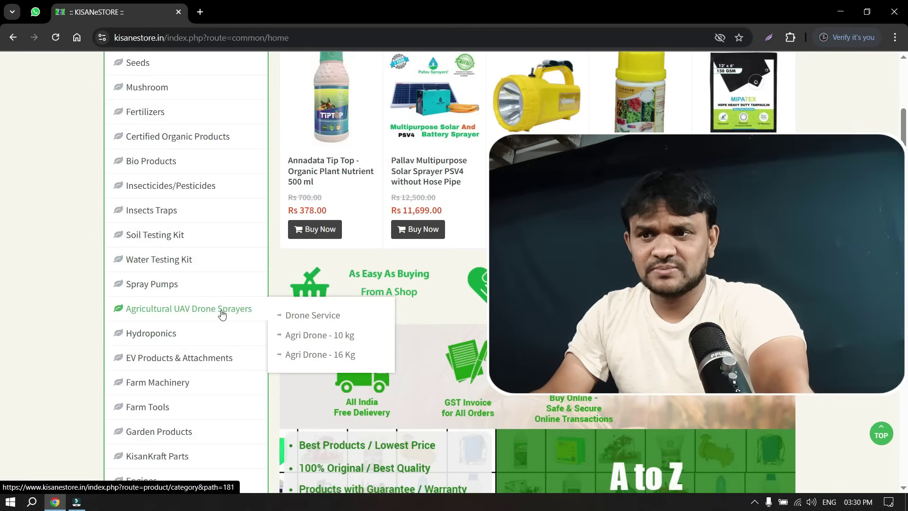
pyautogui.moveTo(252, 336)
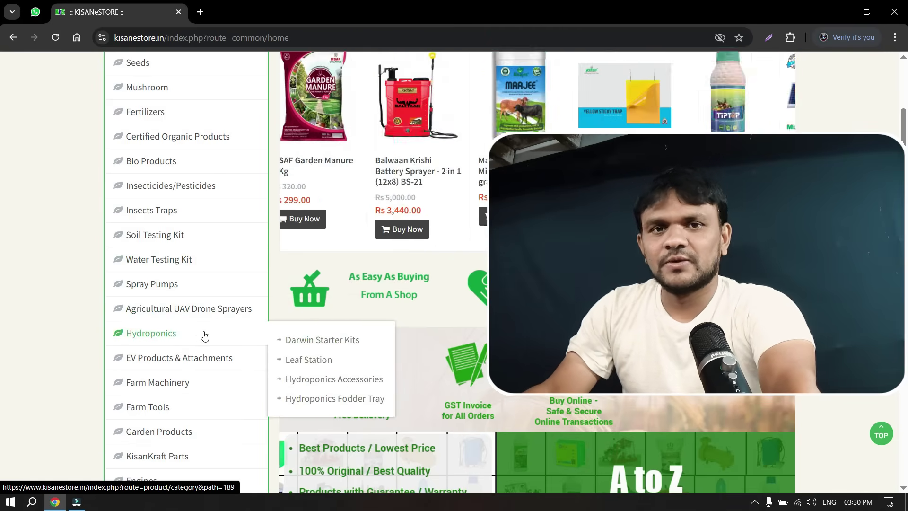
# Step: Examine the remaining subcategories, including Farm Machinery, Farm Tools, water pumps, Electricals, Poultry Products, Agri Magazines & CDs and Tissue Culture
pyautogui.scroll(-1, 176, 324)
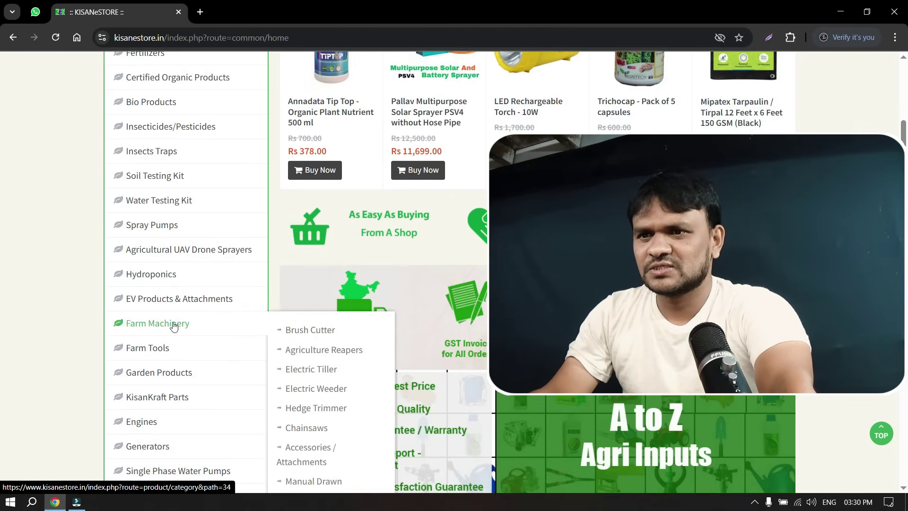
pyautogui.moveTo(161, 310)
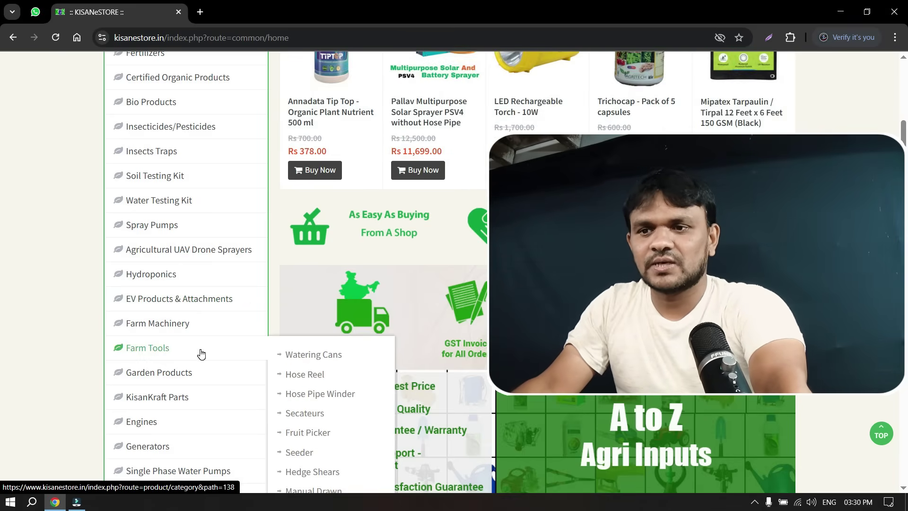
pyautogui.scroll(-1, 201, 354)
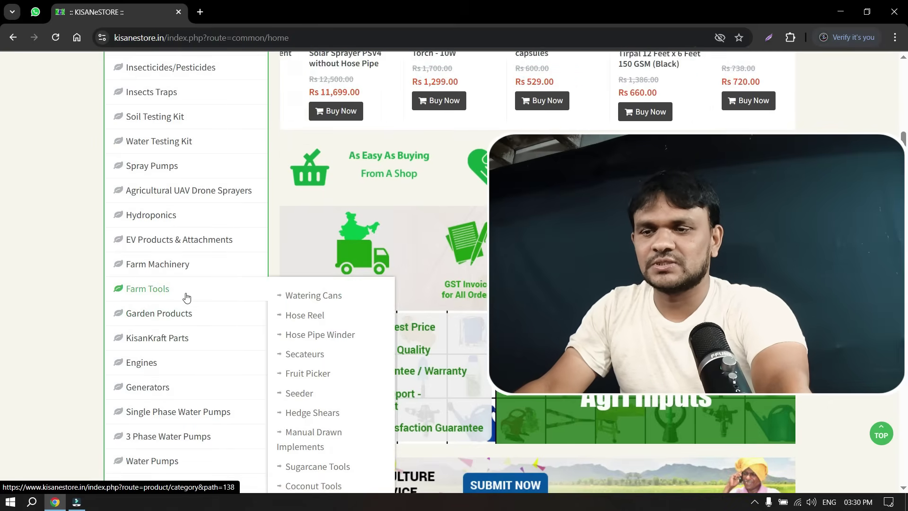
pyautogui.scroll(-1, 194, 330)
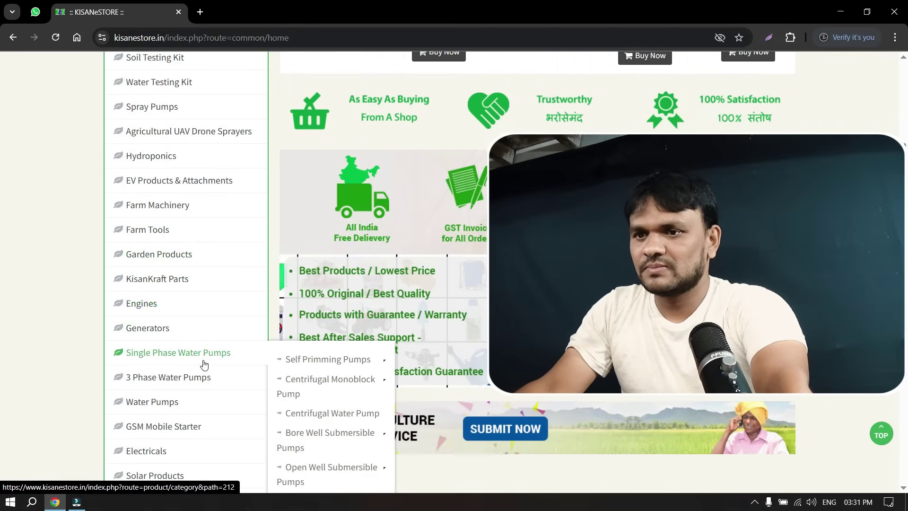
pyautogui.scroll(-1, 203, 359)
pyautogui.moveTo(185, 322)
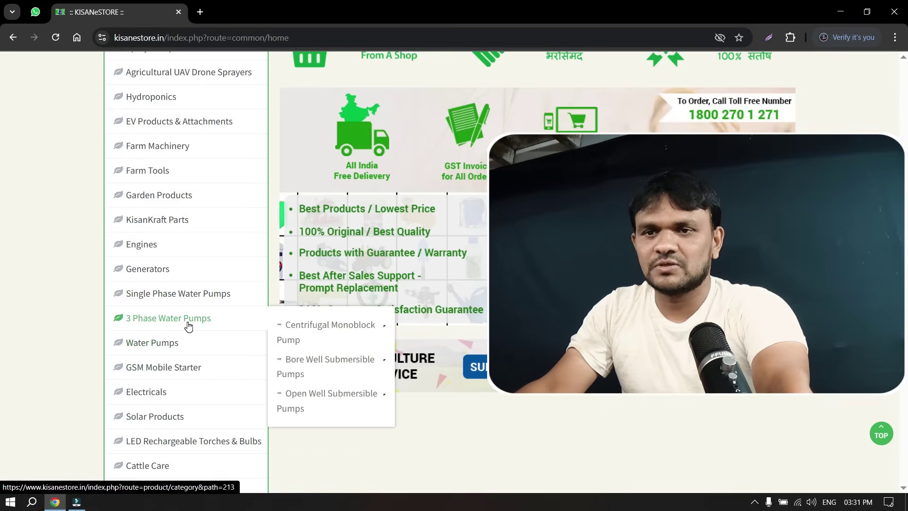
pyautogui.scroll(-1, 189, 326)
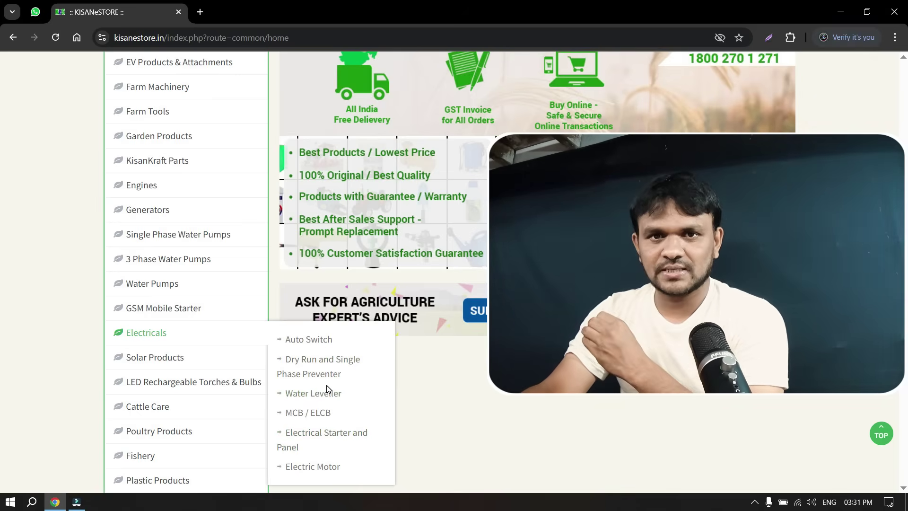
pyautogui.scroll(-2, 182, 367)
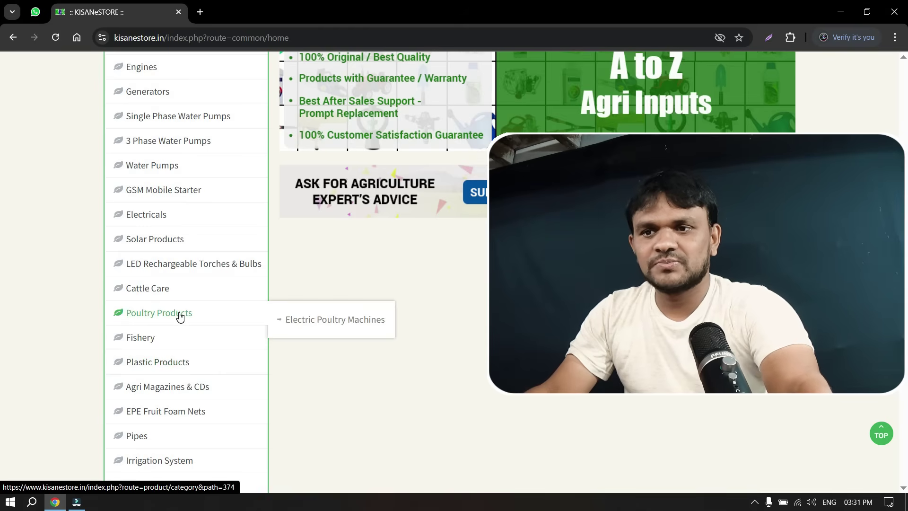
pyautogui.moveTo(177, 337)
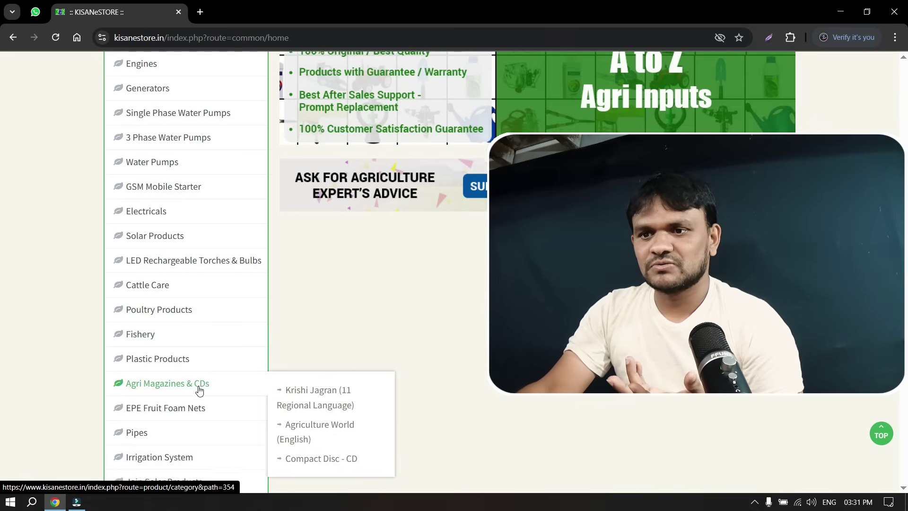
pyautogui.scroll(-1, 170, 385)
pyautogui.moveTo(199, 390)
pyautogui.scroll(-1, 199, 391)
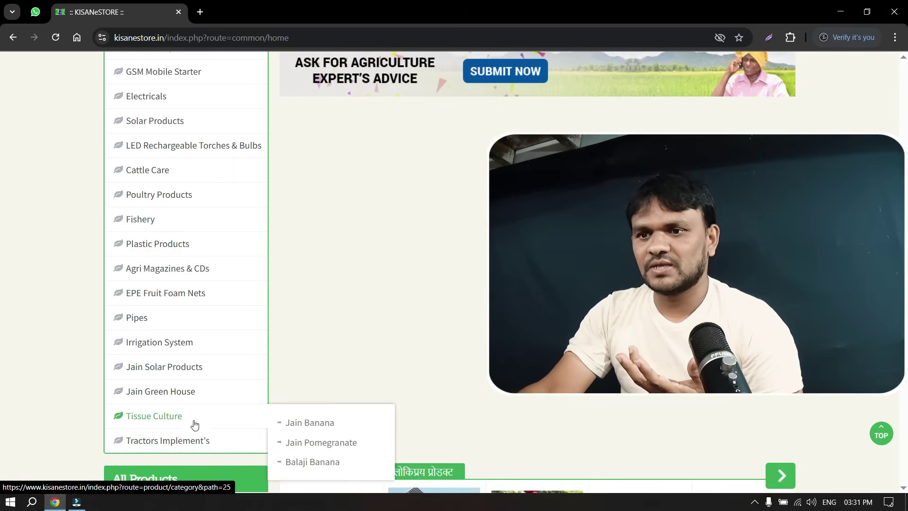
pyautogui.scroll(9, 198, 379)
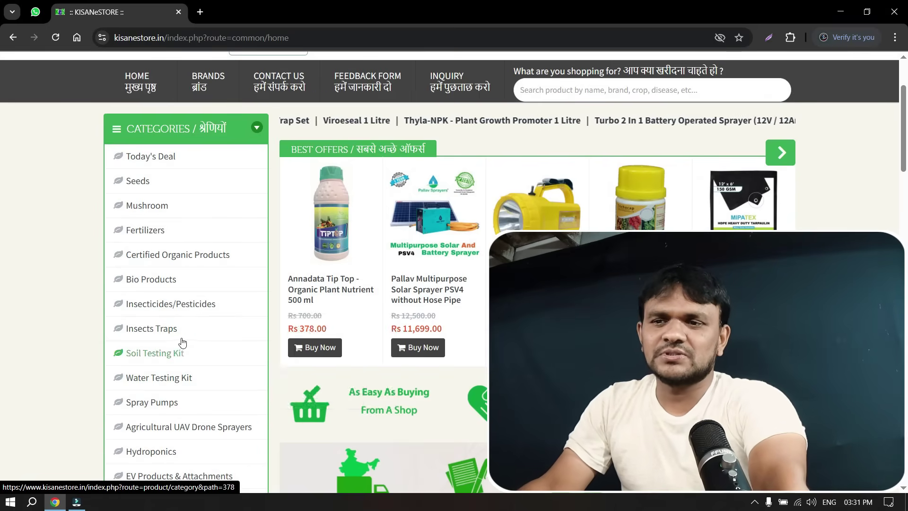
pyautogui.scroll(2, 331, 331)
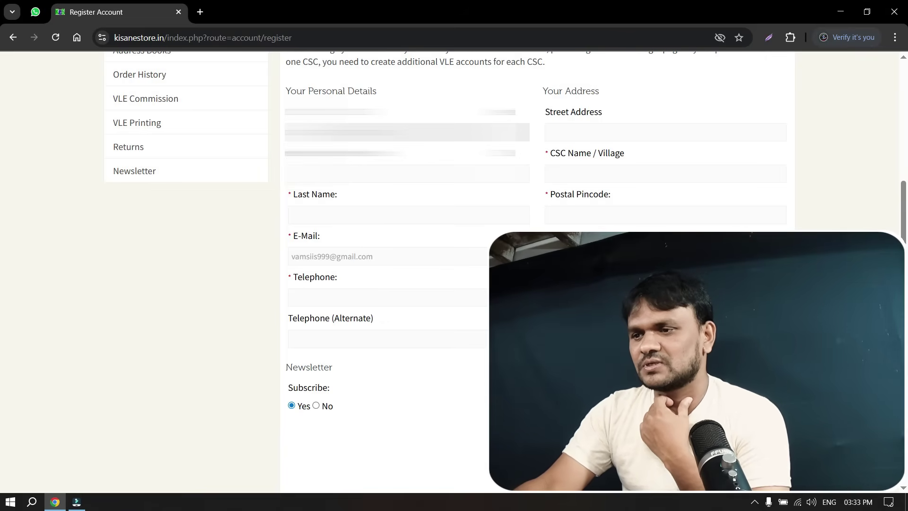
# Step: Complete the VLE account registration and open VLE Commision from the account page
pyautogui.scroll(-4, 407, 236)
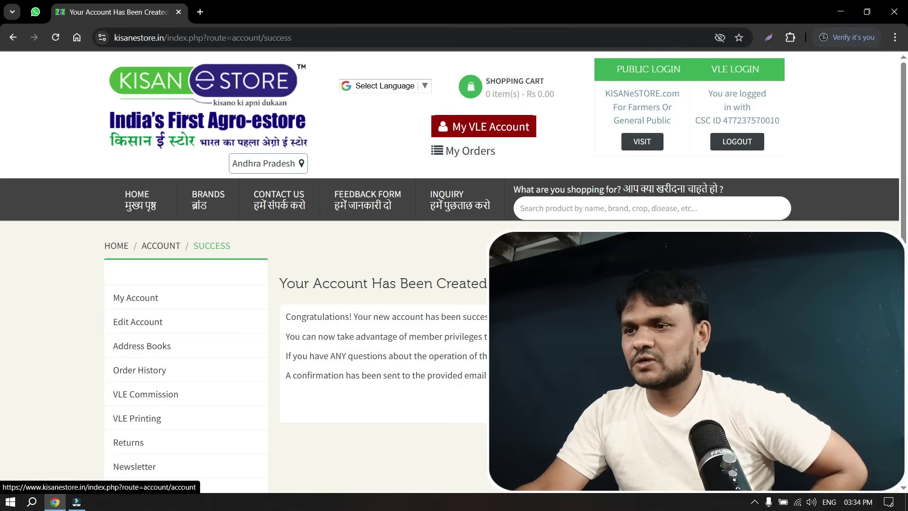
pyautogui.click(762, 404)
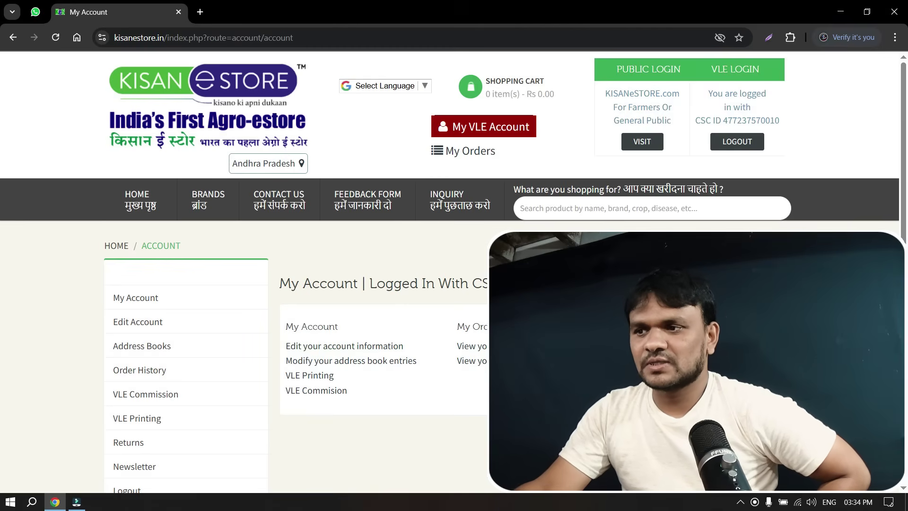
pyautogui.click(316, 393)
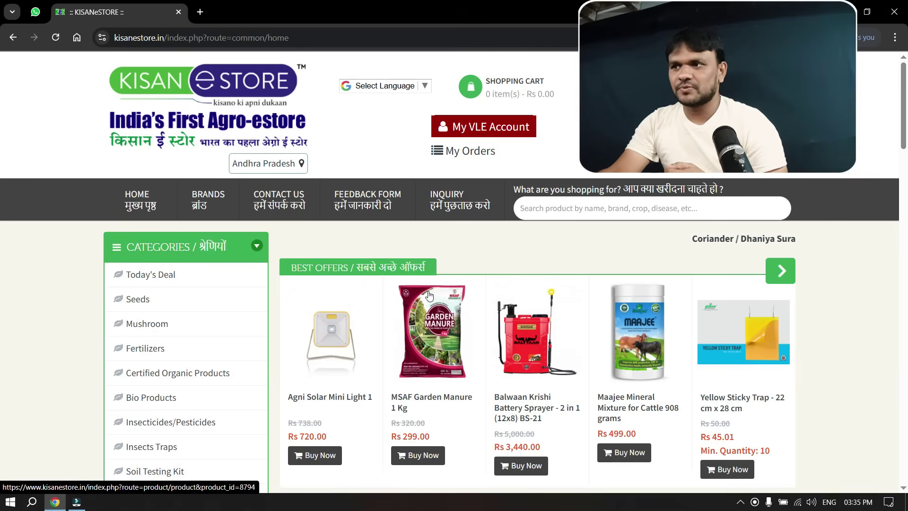
# Step: Buy the Yellow Sticky Trap - 22 cm x 28 cm from the best offers and review its price and commission breakdown in the cart
pyautogui.scroll(-3, 428, 295)
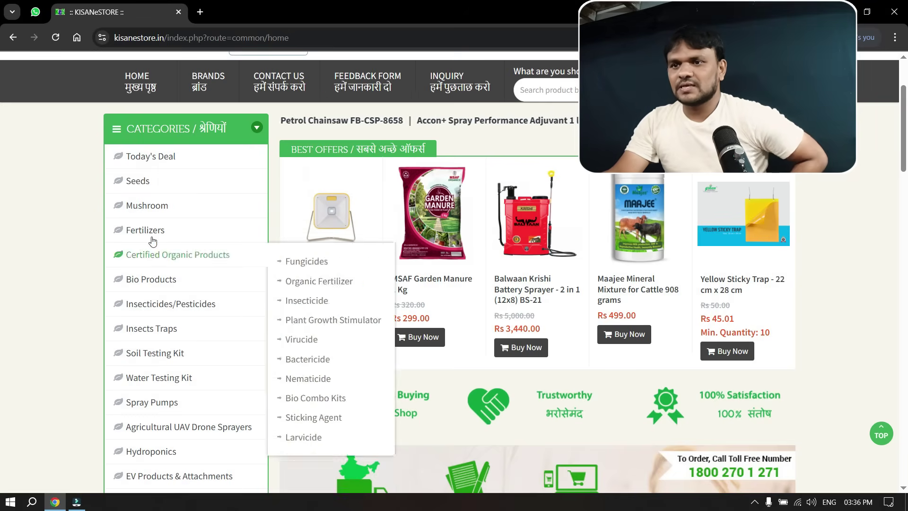
pyautogui.click(734, 352)
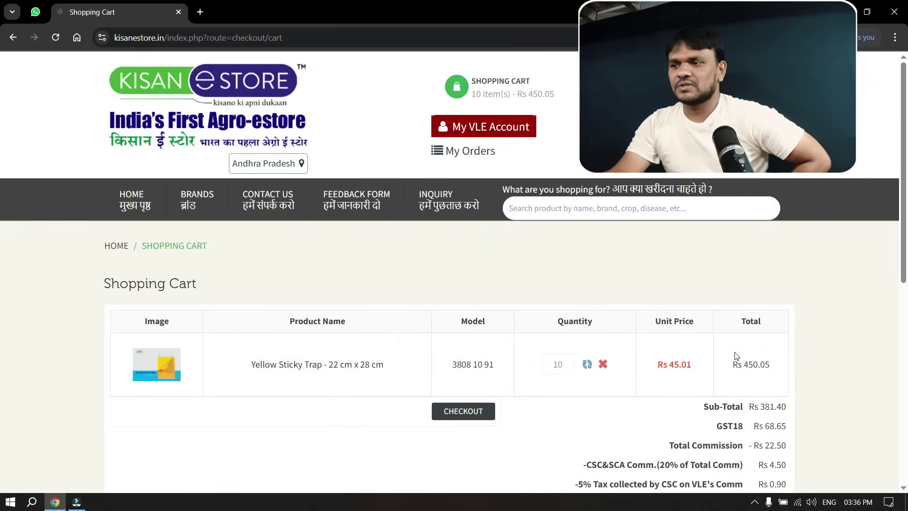
pyautogui.scroll(-3, 553, 359)
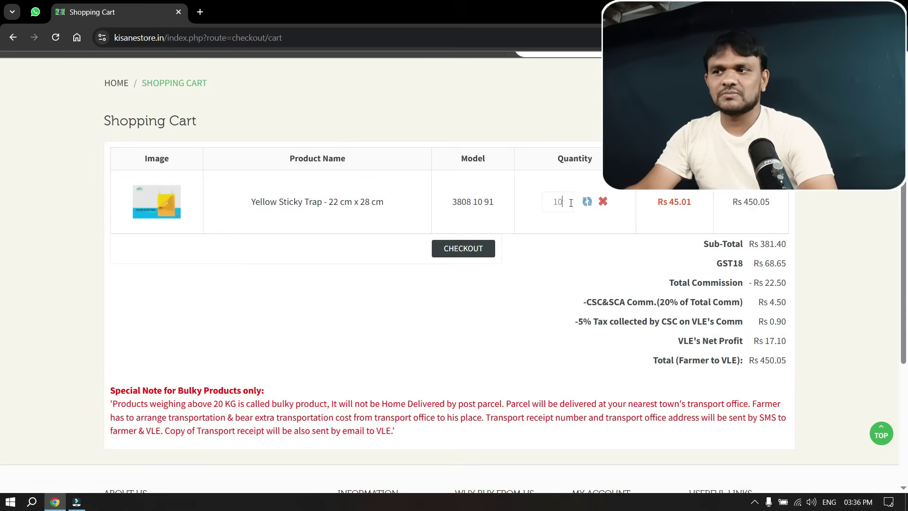
# Step: Try the quantities 20 and 1 for the Yellow Sticky Trap in the shopping cart
pyautogui.press('BackSpace')
pyautogui.press('BackSpace')
pyautogui.write('20')
pyautogui.press('BackSpace')
pyautogui.press('BackSpace')
pyautogui.write('1')
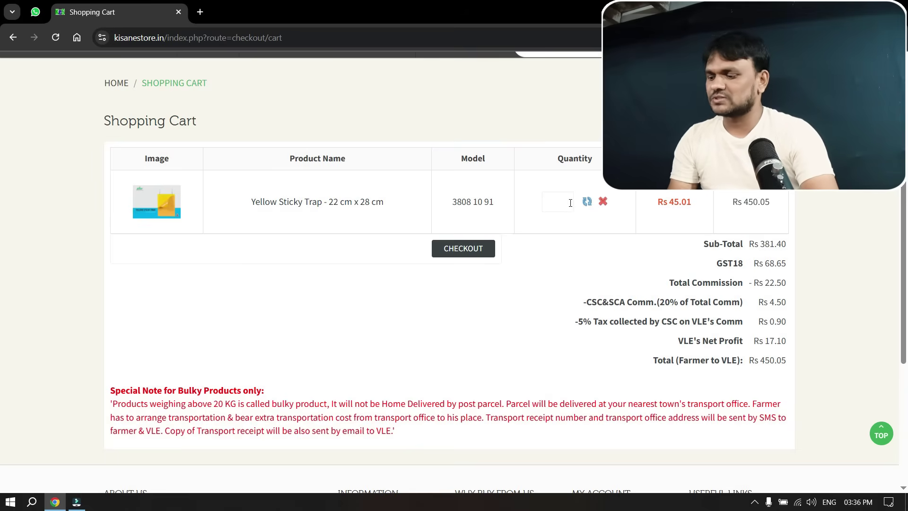
# Step: Proceed to checkout from the cart and review the Billing Details step with the existing address
pyautogui.click(468, 251)
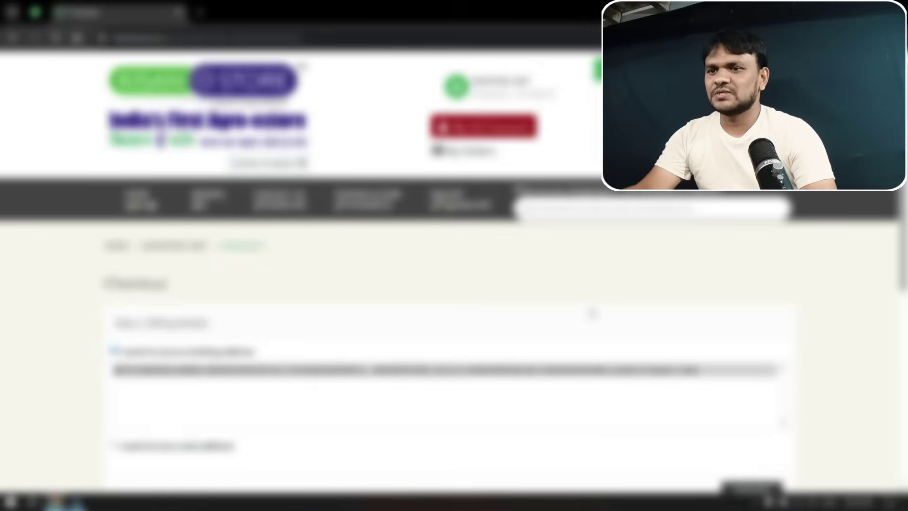
pyautogui.scroll(-3, 591, 313)
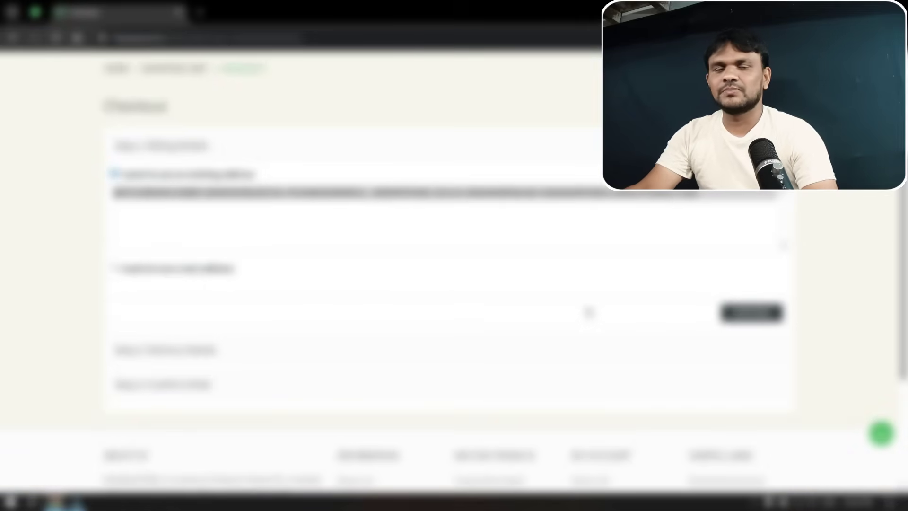
pyautogui.scroll(-1, 884, 259)
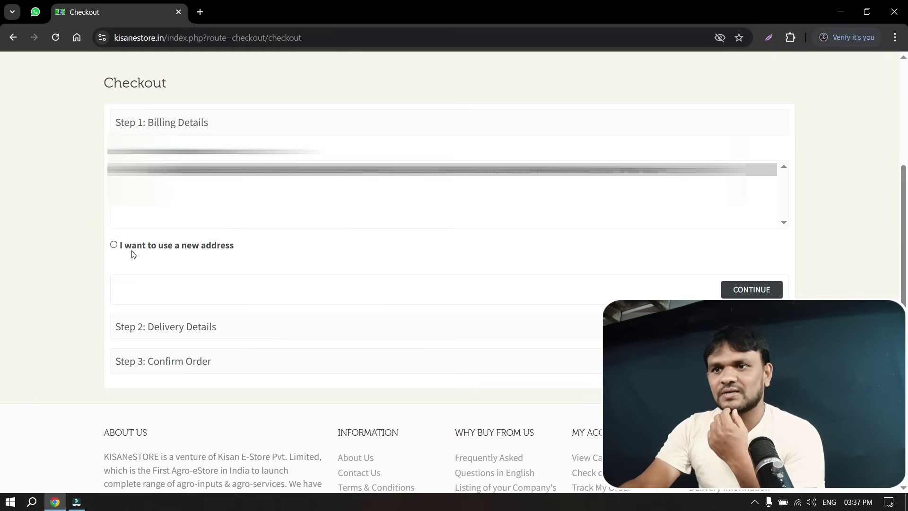
# Step: Select the option to use a new billing address and examine the fields its form requires
pyautogui.click(114, 245)
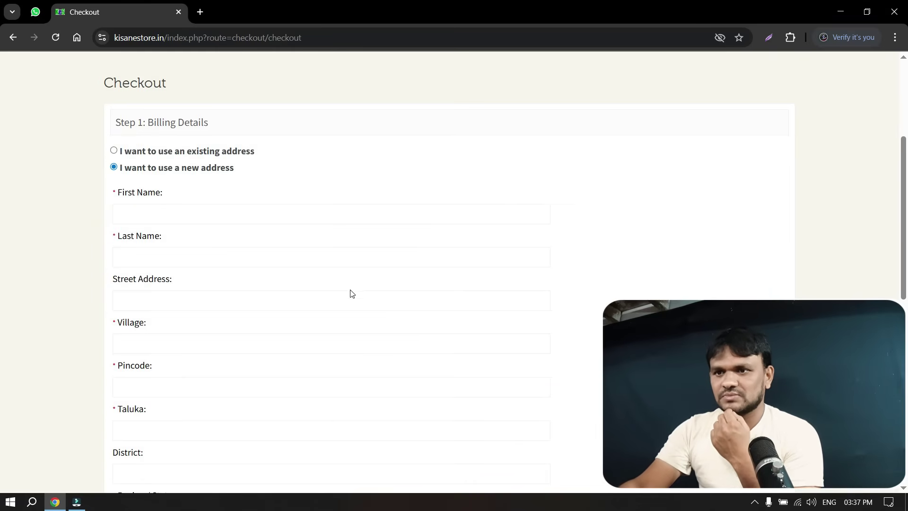
pyautogui.scroll(-2, 293, 235)
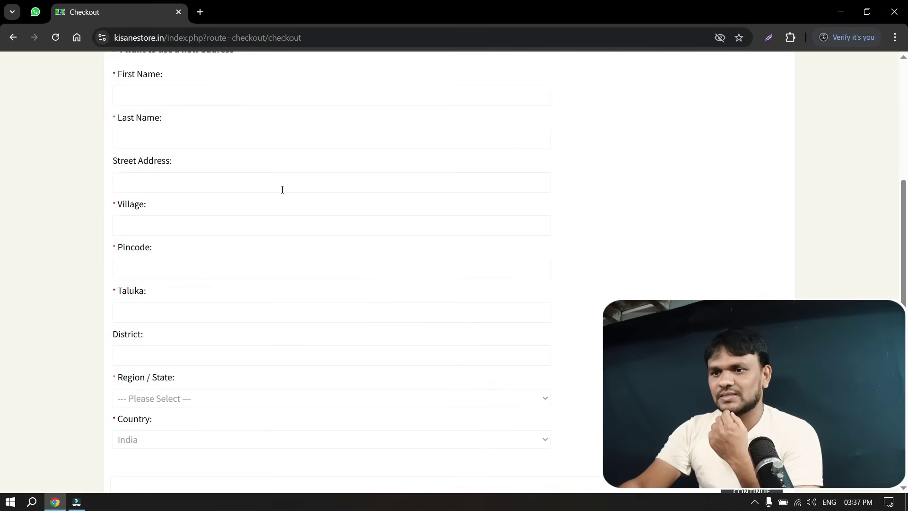
pyautogui.scroll(-2, 303, 354)
pyautogui.scroll(-2, 310, 363)
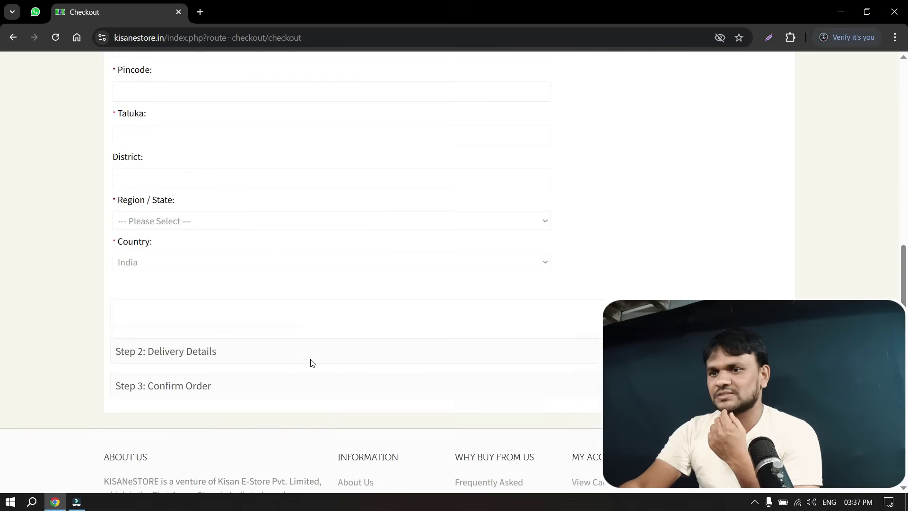
pyautogui.scroll(2, 349, 365)
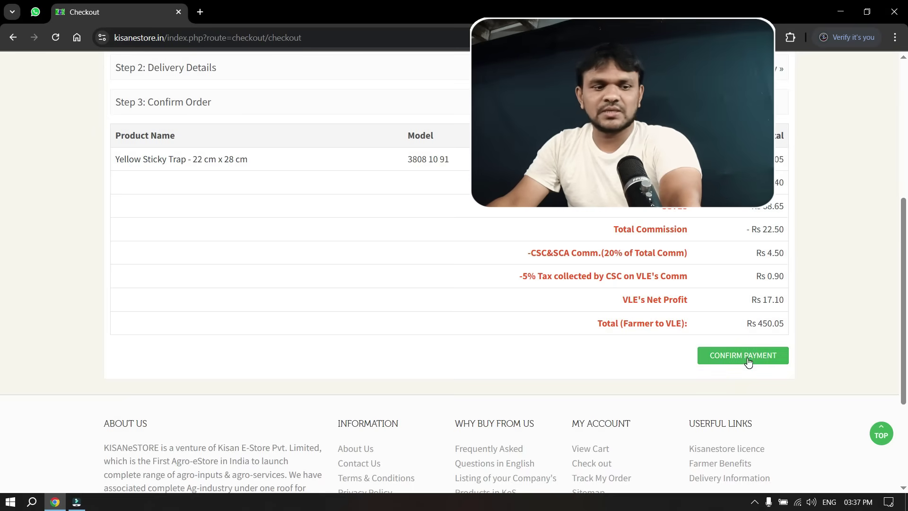
# Step: Confirm payment for the Yellow Sticky Trap order to open the CSC wallet payment page
pyautogui.click(747, 358)
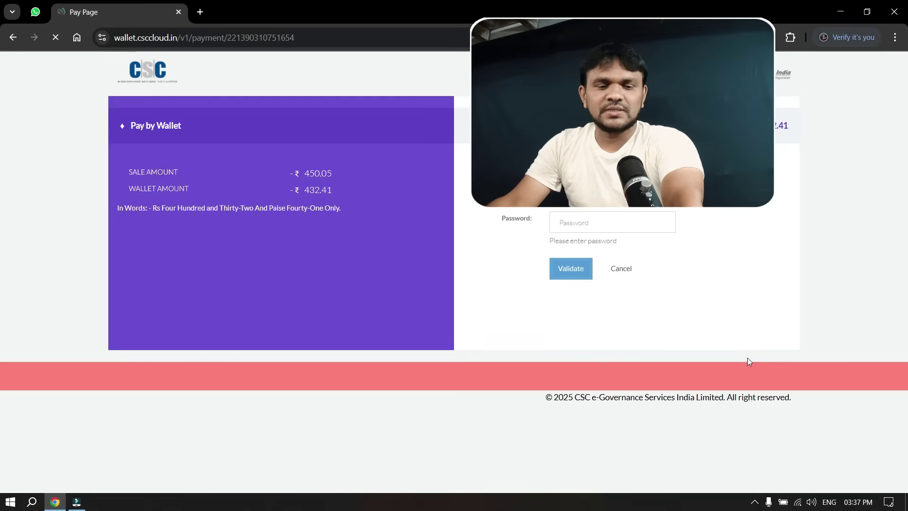